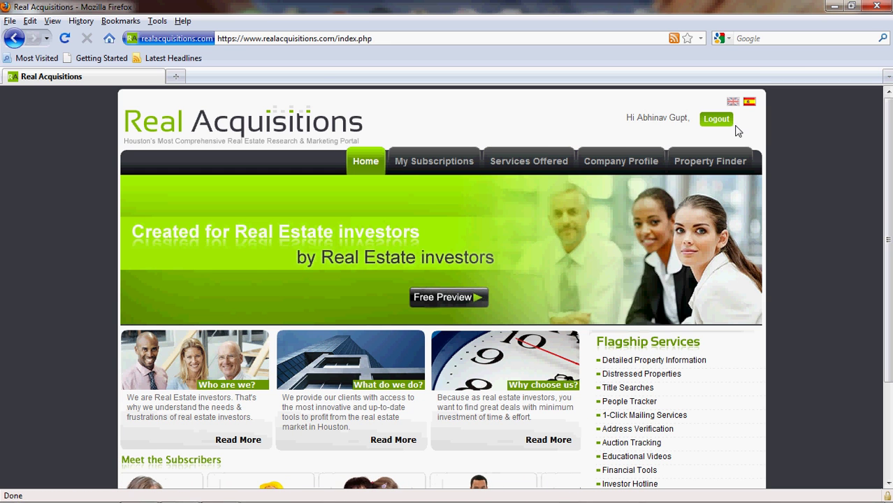
- Open the Property Finder tab from the Real Acquisitions home page navigation bar
left_click(721, 165)
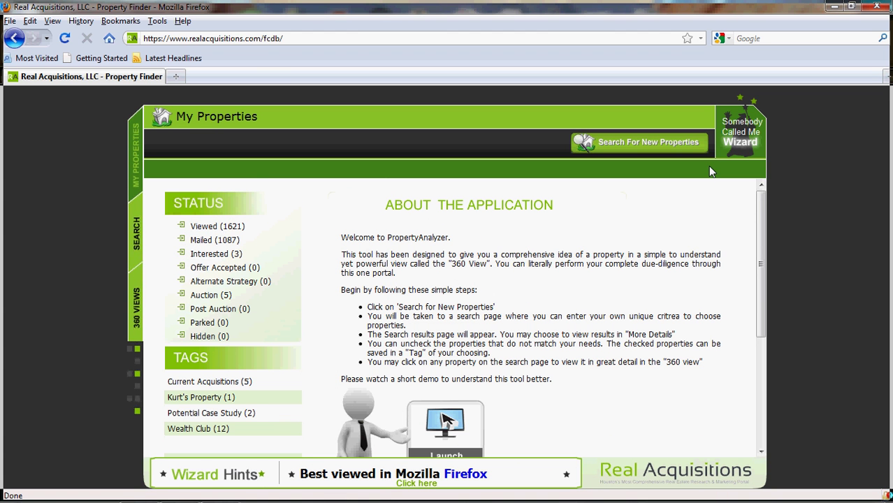
- Put Firefox in full screen to display the My Properties status counts
key("F11")
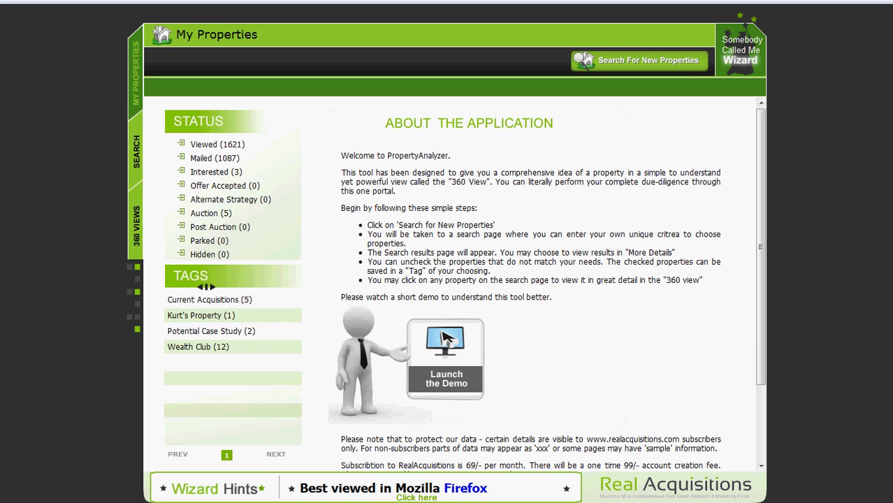
- Start a search for new properties and check the Property Type list, leaving it on All
left_click(624, 74)
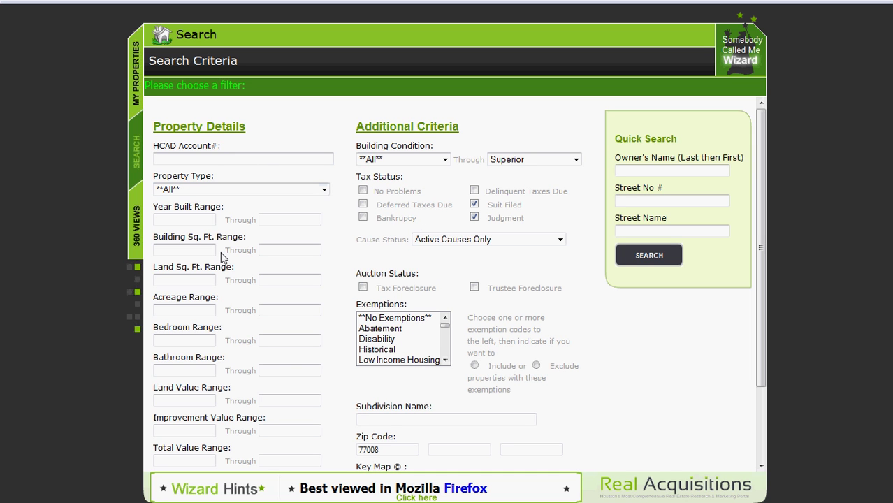
left_click(323, 189)
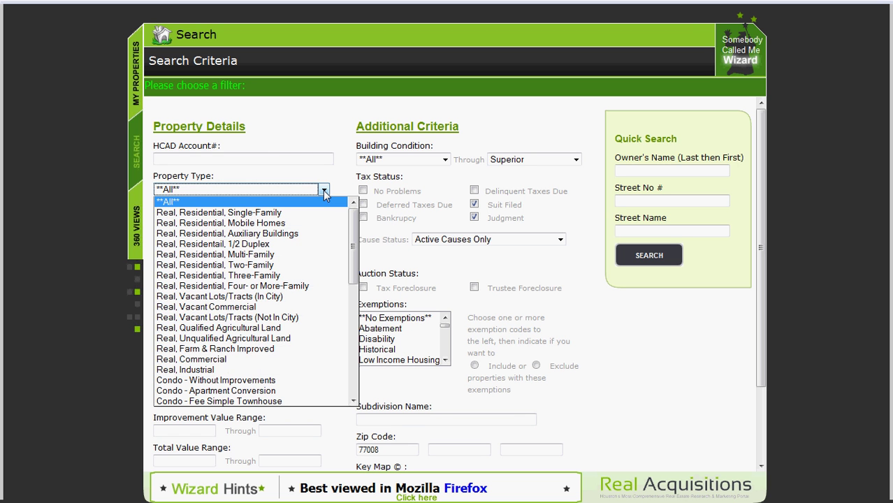
left_click(324, 190)
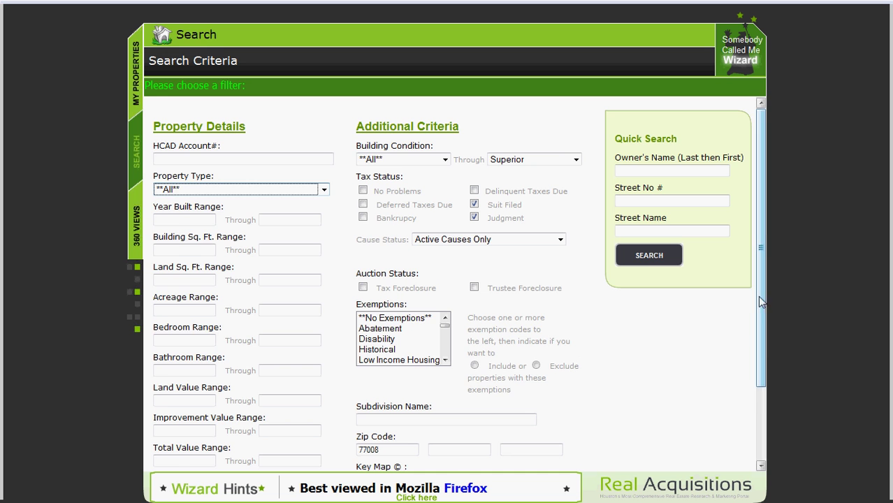
left_click_drag(761, 295, 762, 332)
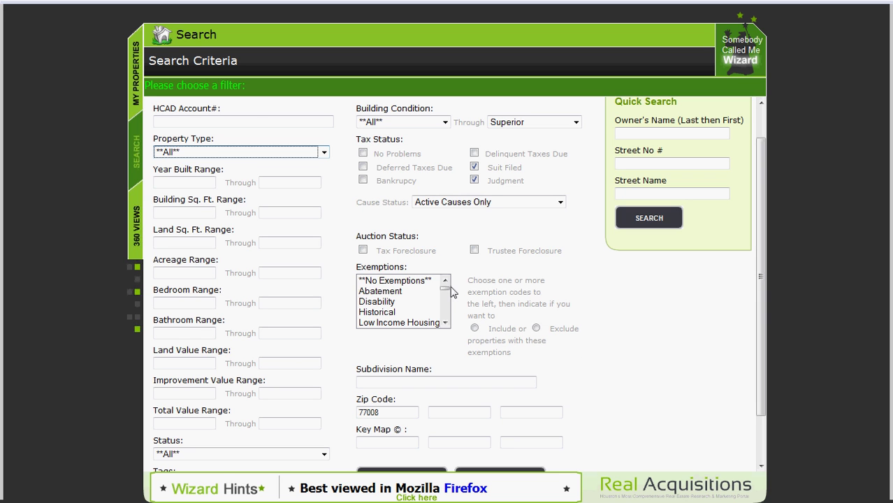
left_click_drag(448, 289, 450, 307)
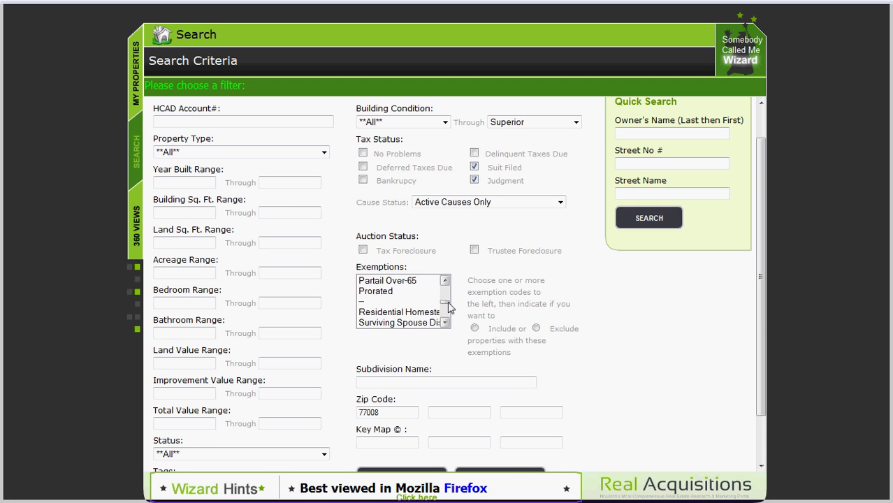
left_click_drag(761, 315, 764, 341)
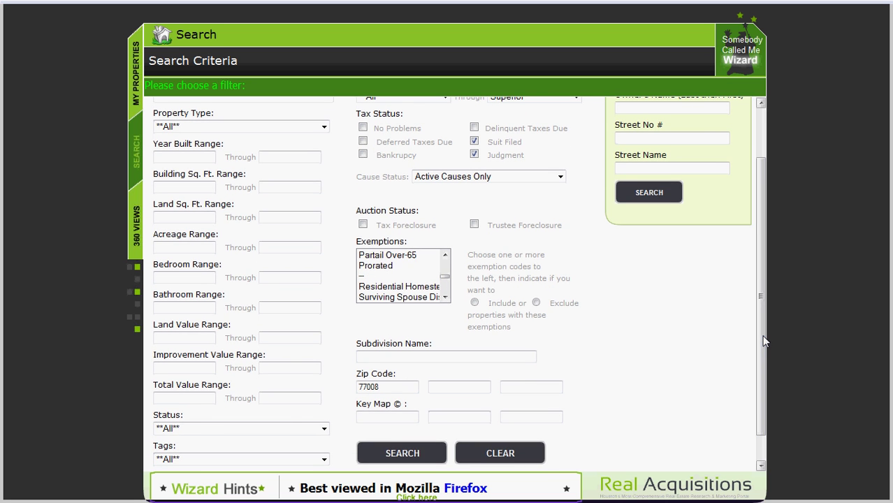
- Run the search for Suit Filed or Judgment properties in zip 77008
left_click(428, 461)
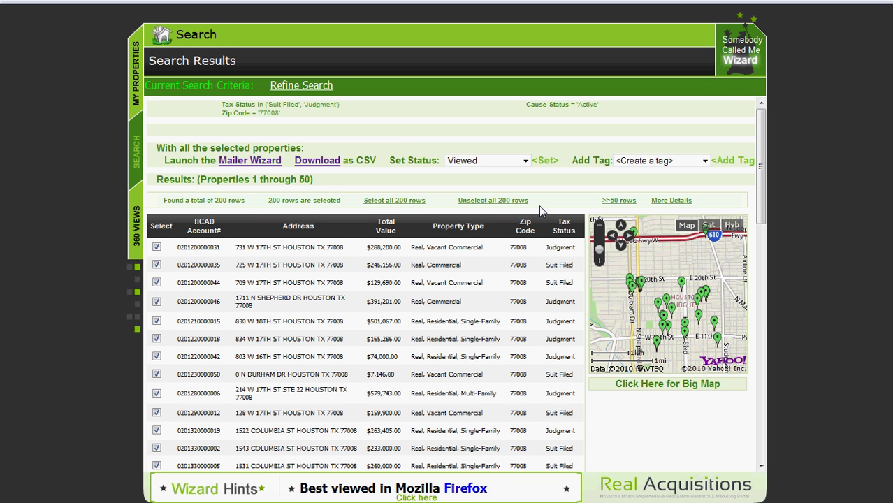
- Open the third property's 360° View and zoom its plain street map out two levels
left_click(201, 285)
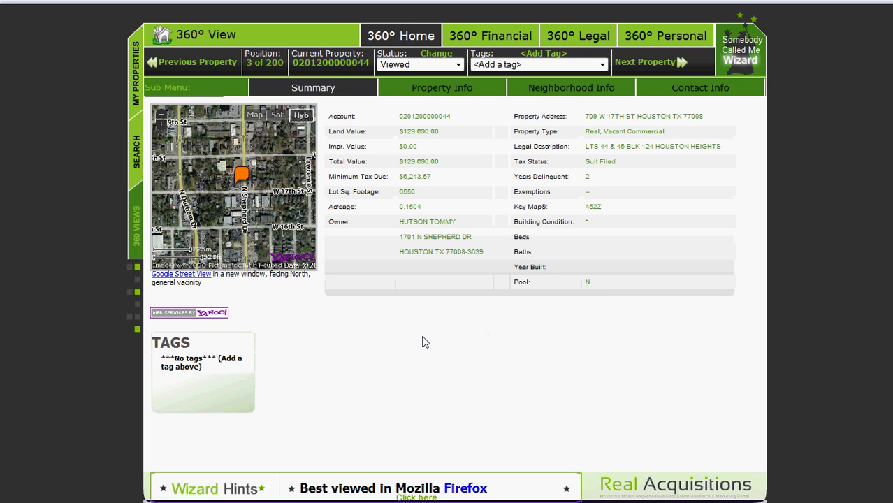
left_click(254, 115)
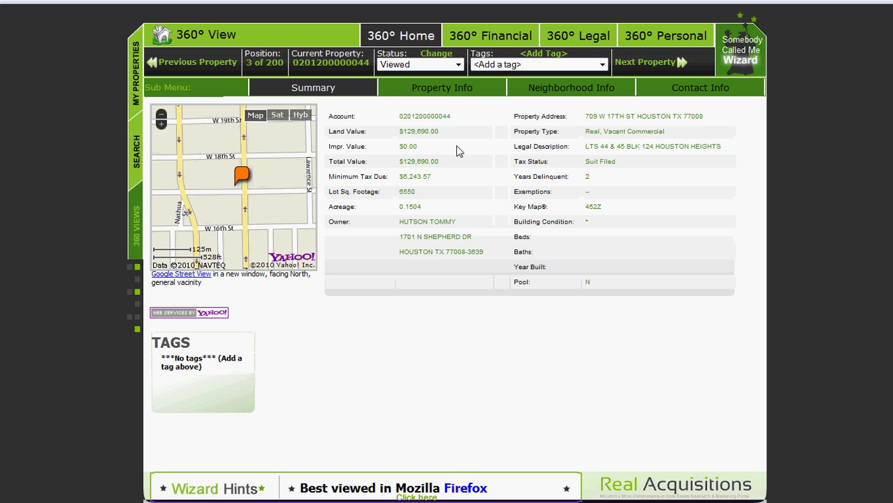
left_click(161, 117)
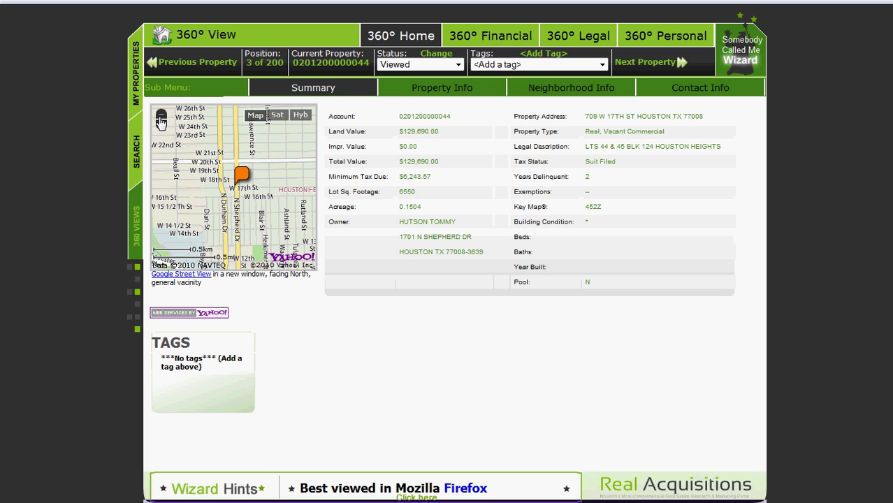
left_click(161, 117)
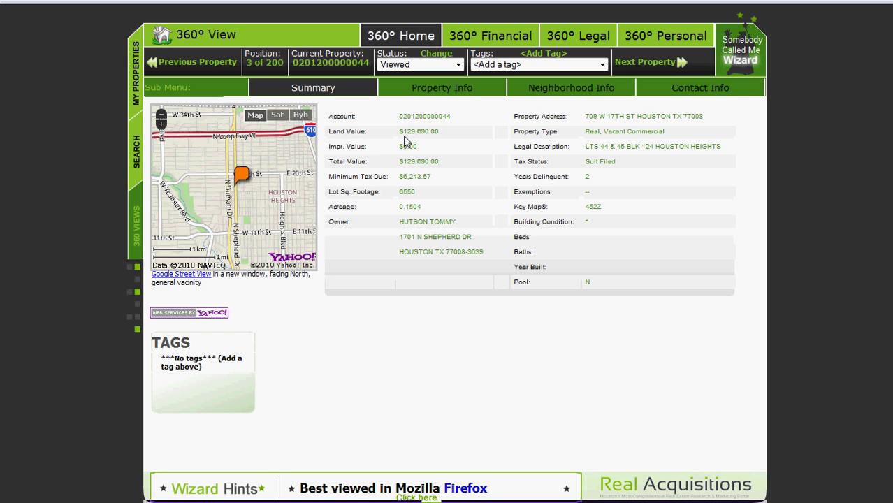
- Check property 3's land and permit records under Property Info, then show its ownership history
left_click(450, 92)
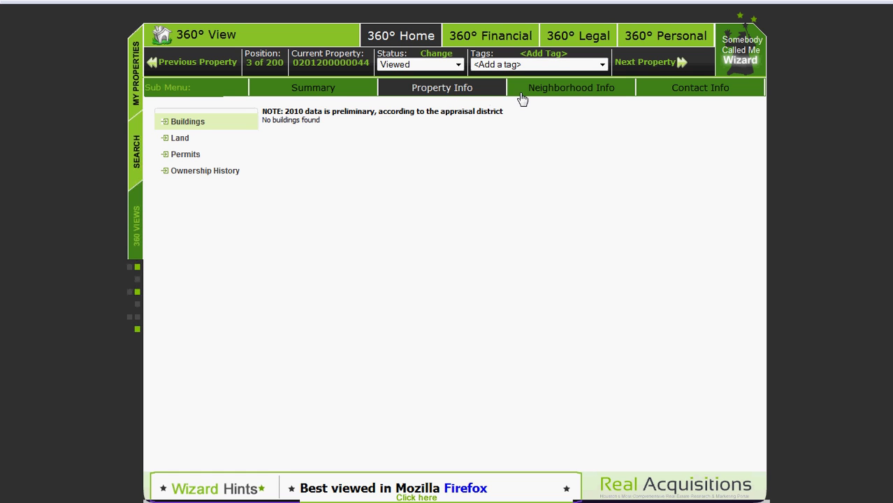
left_click(179, 139)
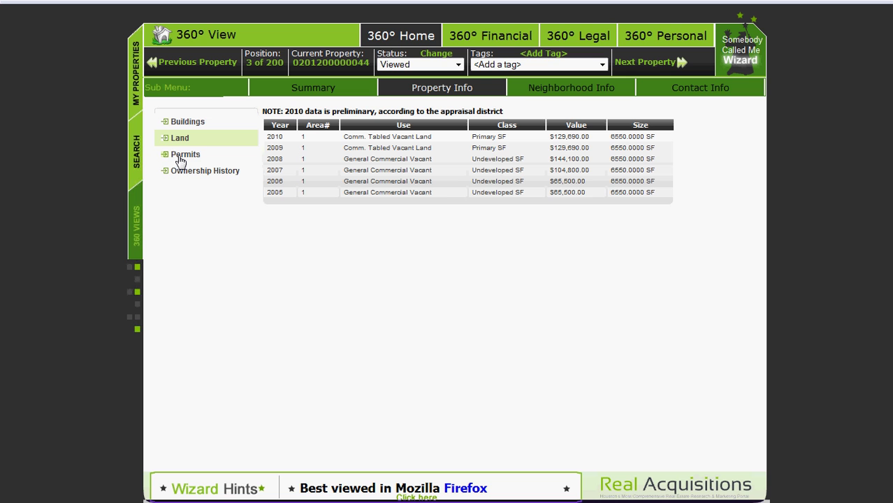
left_click(180, 161)
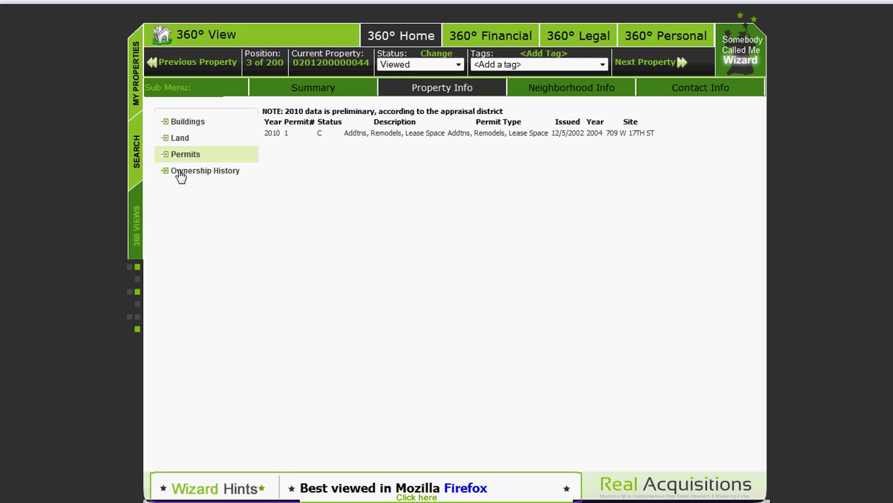
left_click(181, 175)
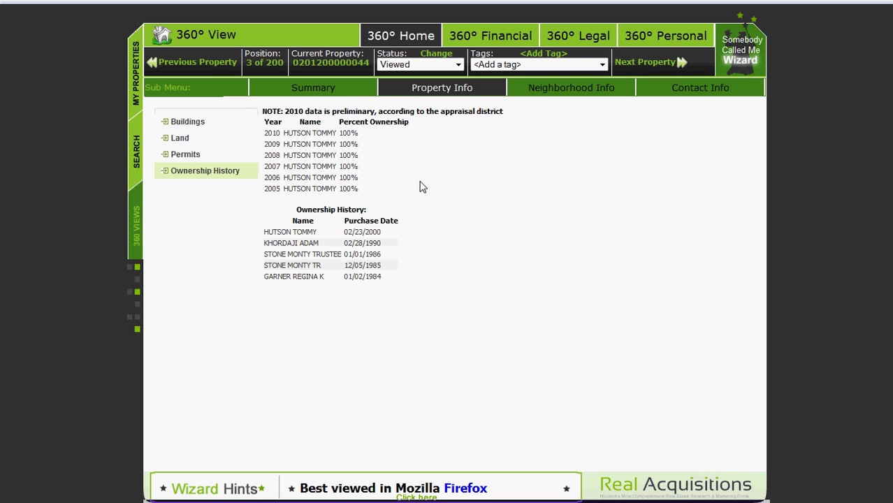
- Look at schools near property 3, then show its Contact Info
left_click(549, 98)
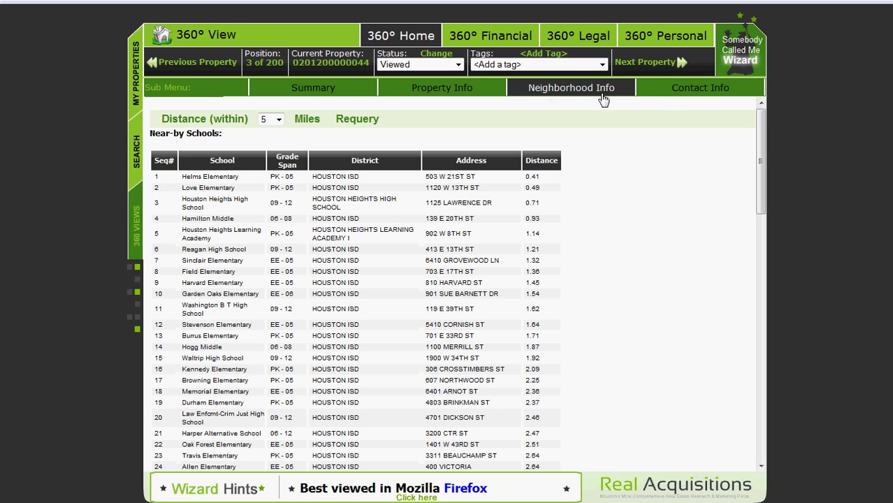
left_click(677, 100)
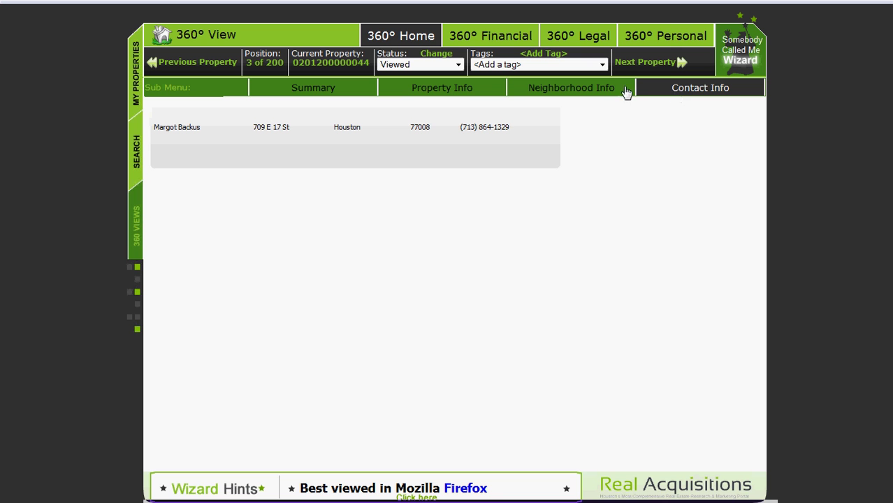
left_click(520, 41)
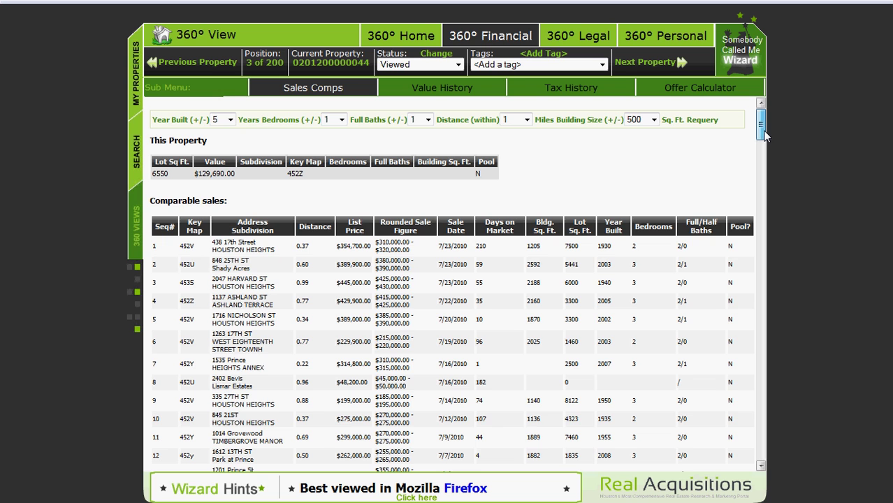
scroll(763, 137, "down", 4)
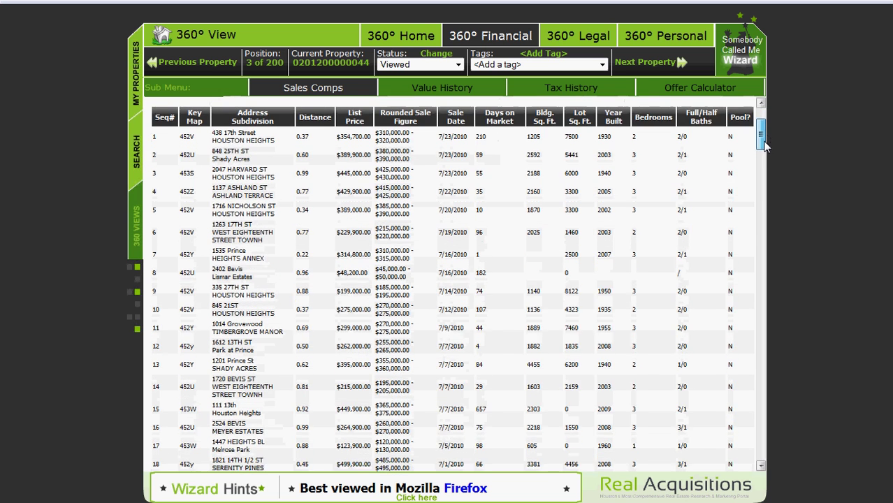
scroll(764, 136, "up", 4)
left_click_drag(764, 136, 764, 177)
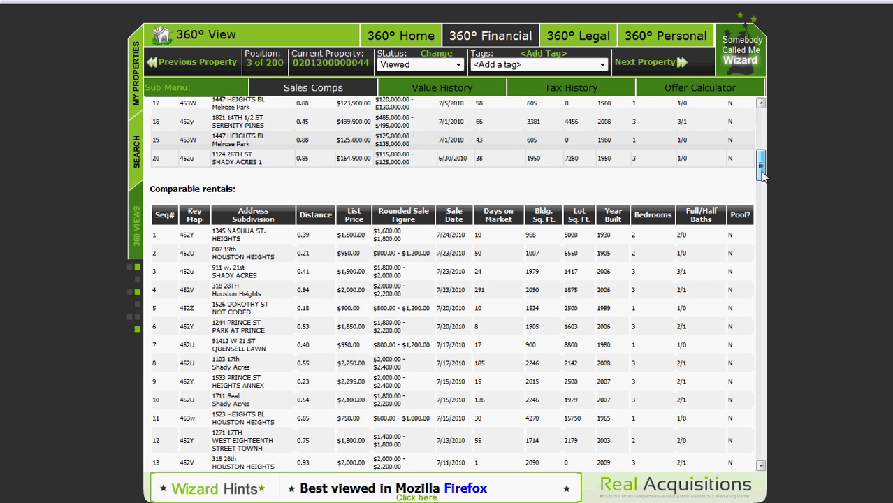
left_click_drag(764, 176, 763, 208)
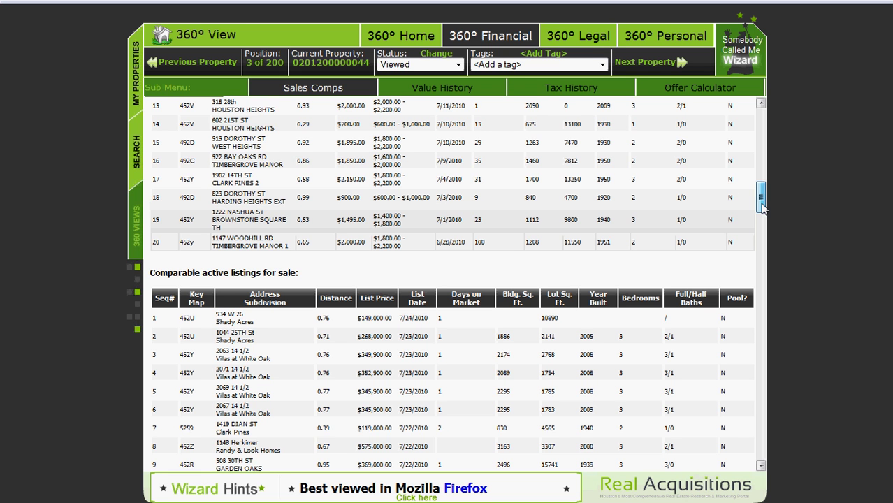
scroll(763, 208, "up", 5)
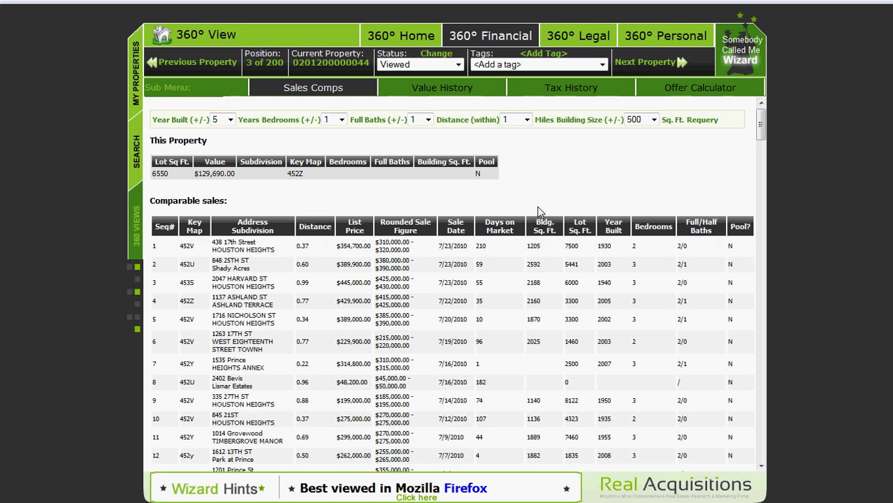
- View property 3's value history, then its tax history by taxing district
left_click(462, 97)
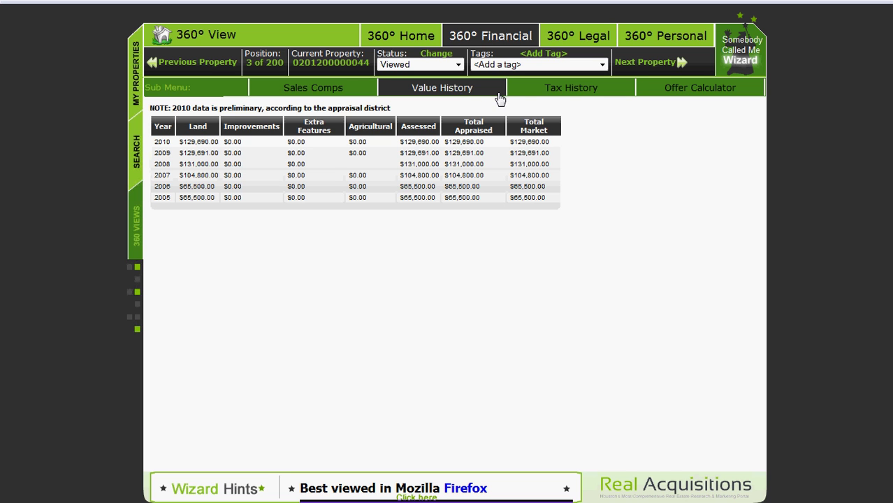
left_click(548, 99)
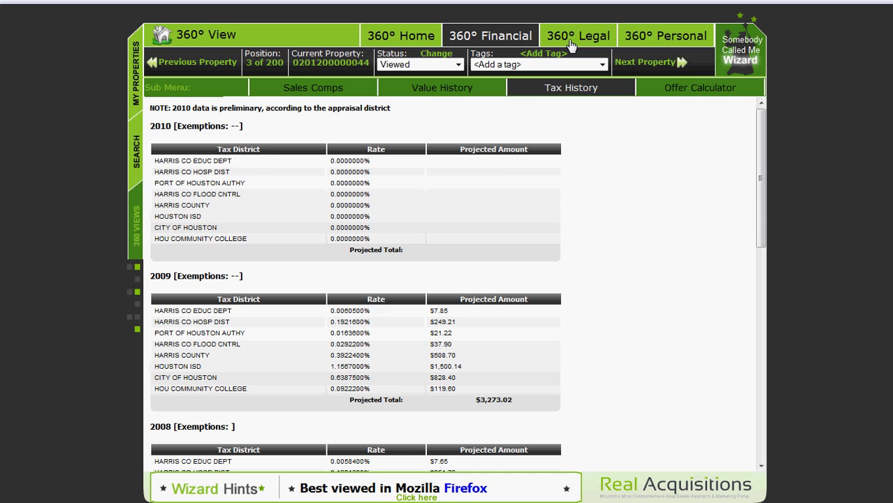
- List the parties in tax suit 200938641 on the legal tab and select the Sterling Bank name
left_click(570, 43)
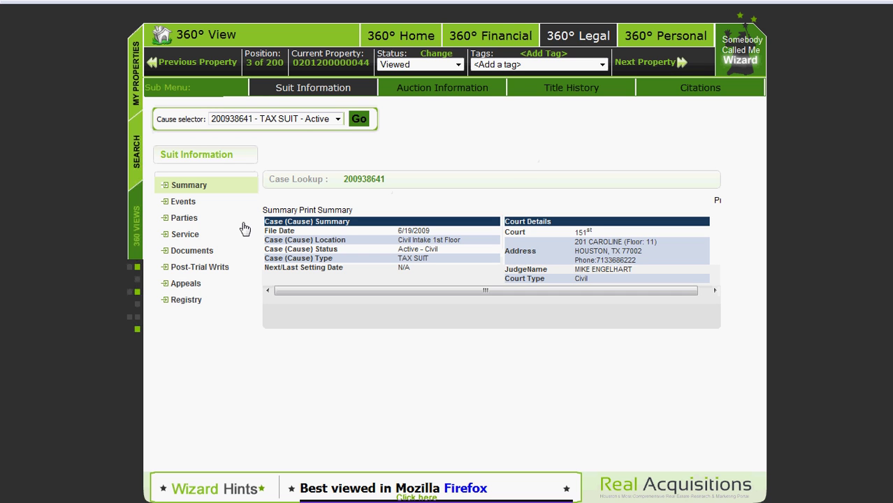
left_click(194, 220)
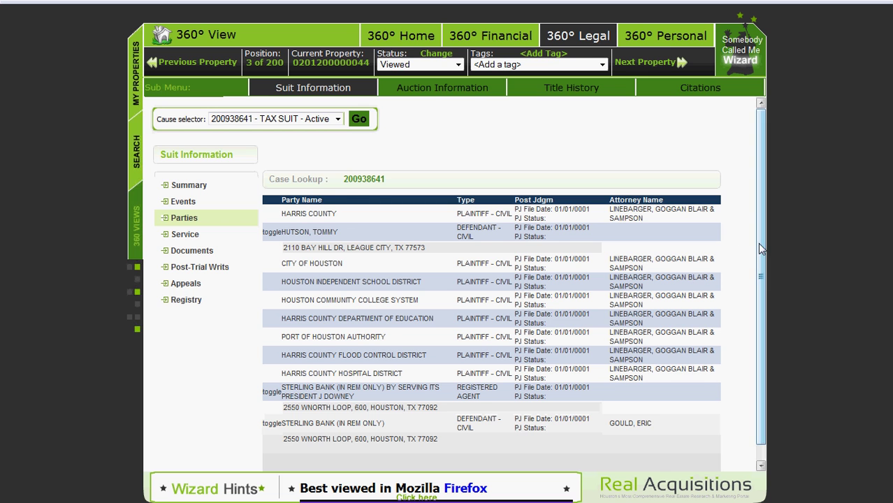
left_click_drag(761, 249, 761, 287)
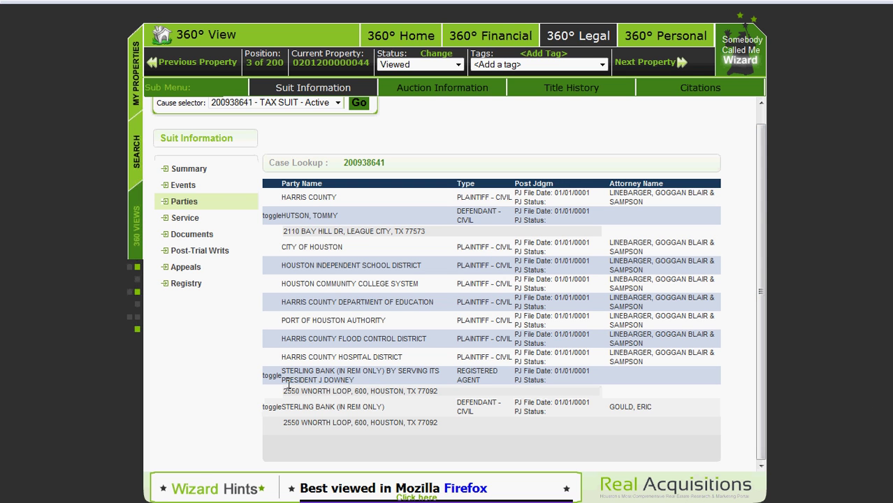
left_click_drag(283, 370, 384, 368)
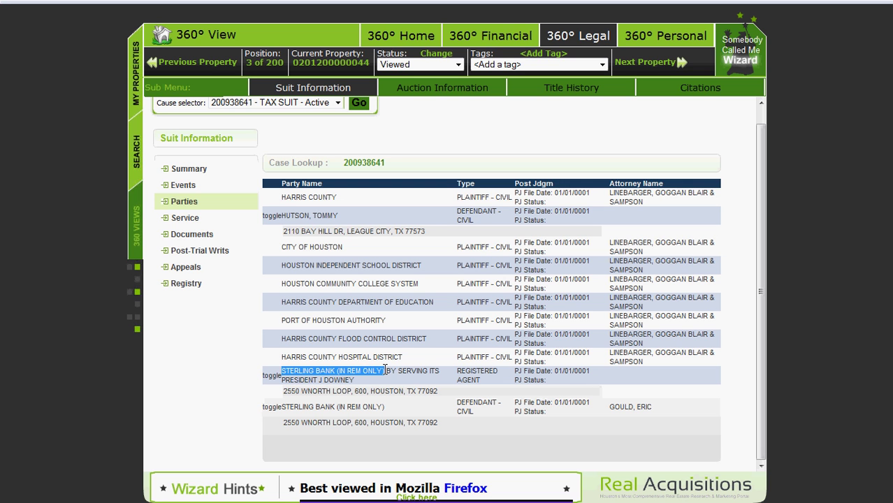
- List the suit's eight filed documents and open, then close, the Original Petition PDF
left_click(191, 234)
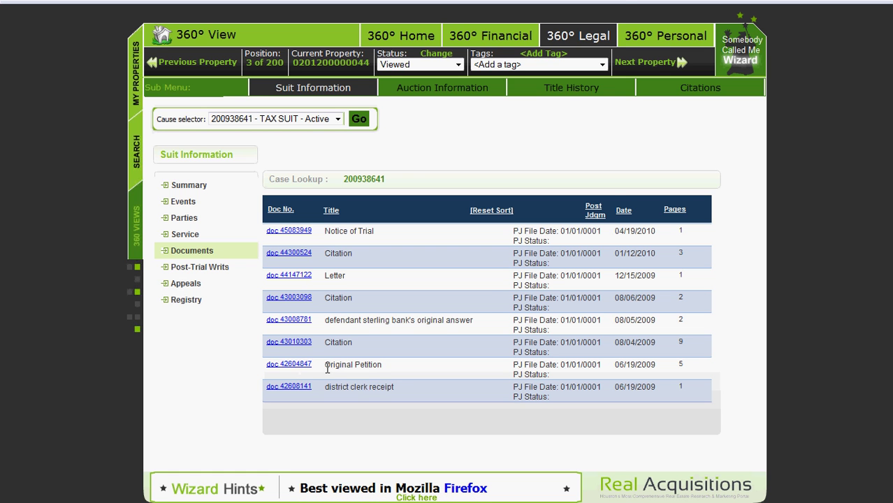
left_click(301, 364)
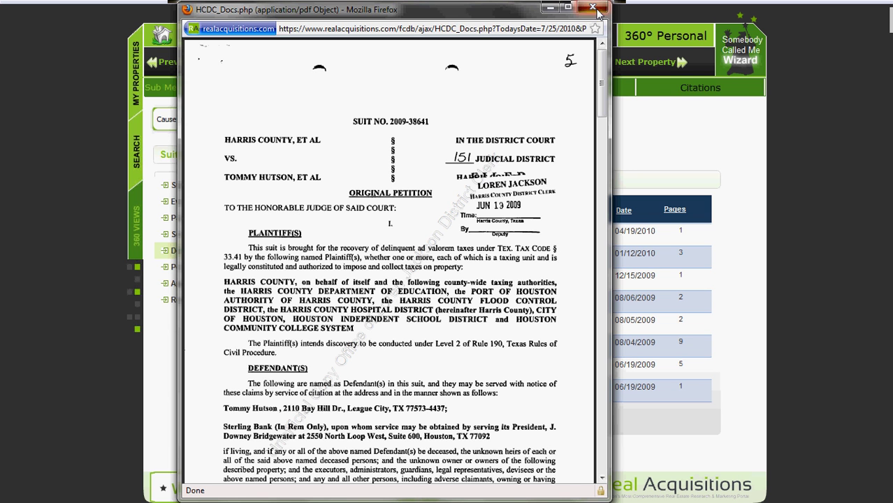
left_click(598, 11)
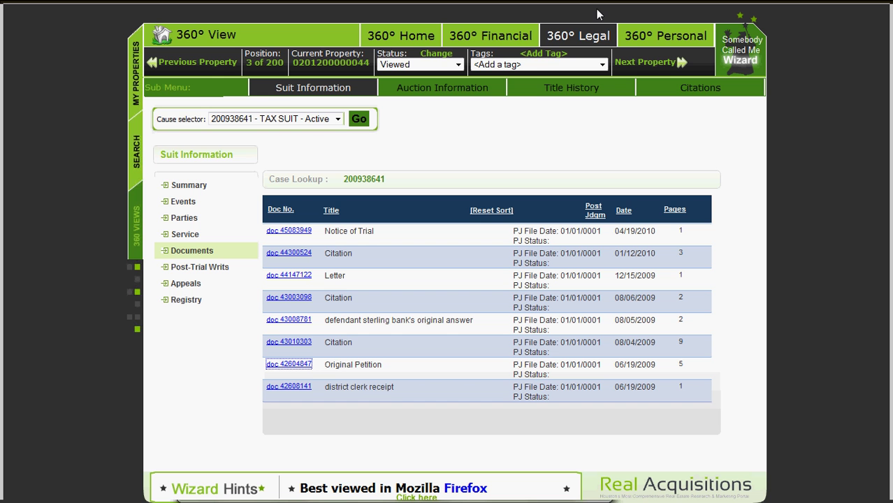
- Check property 3's title history, then its auction information, confirming no trustee auction data
left_click(521, 95)
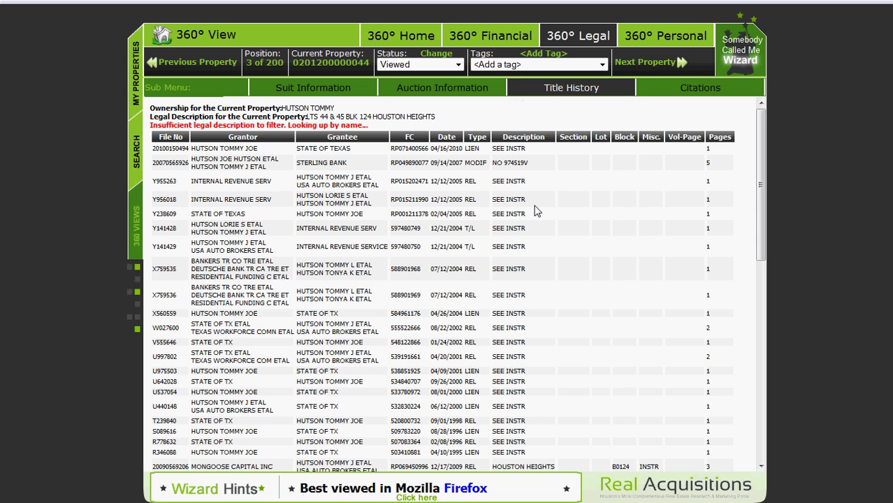
left_click(443, 89)
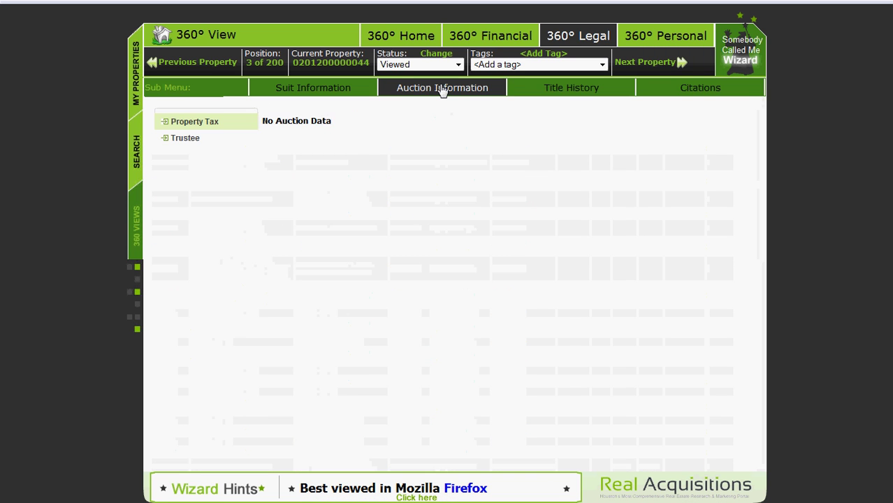
left_click(187, 140)
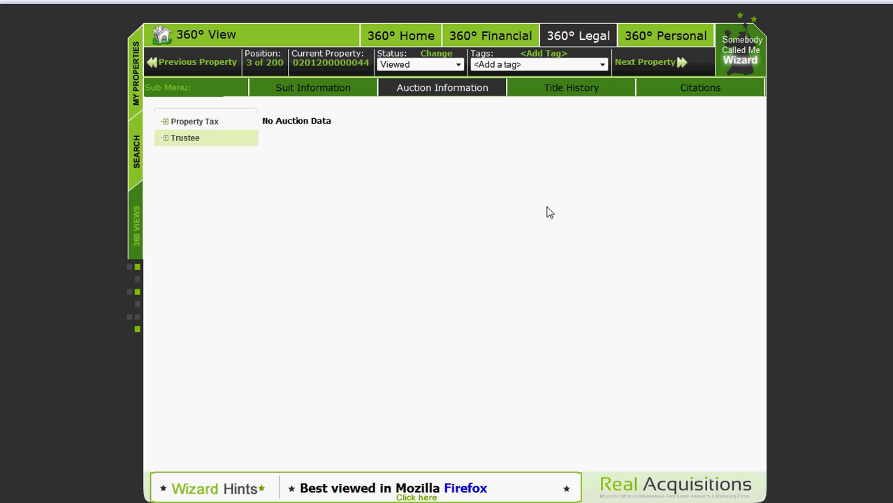
- From the search results, generate free 'We create the letters' mailers for all 200 properties and download them
left_click(135, 164)
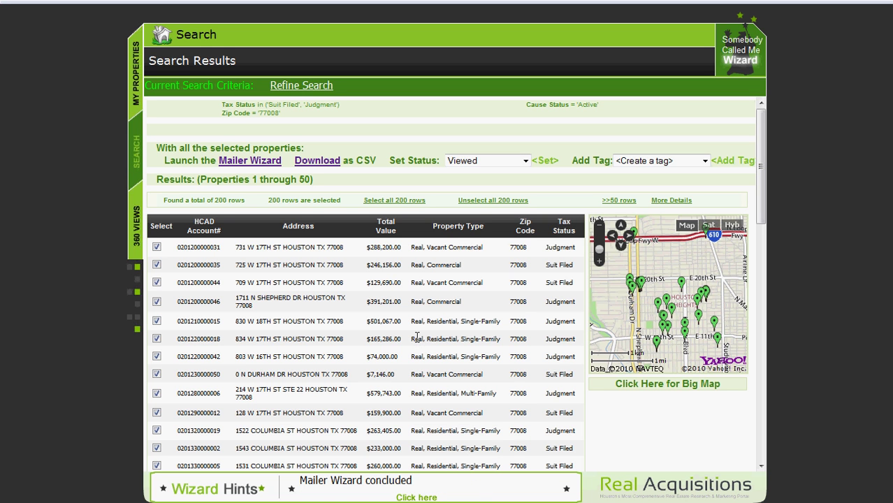
left_click(274, 168)
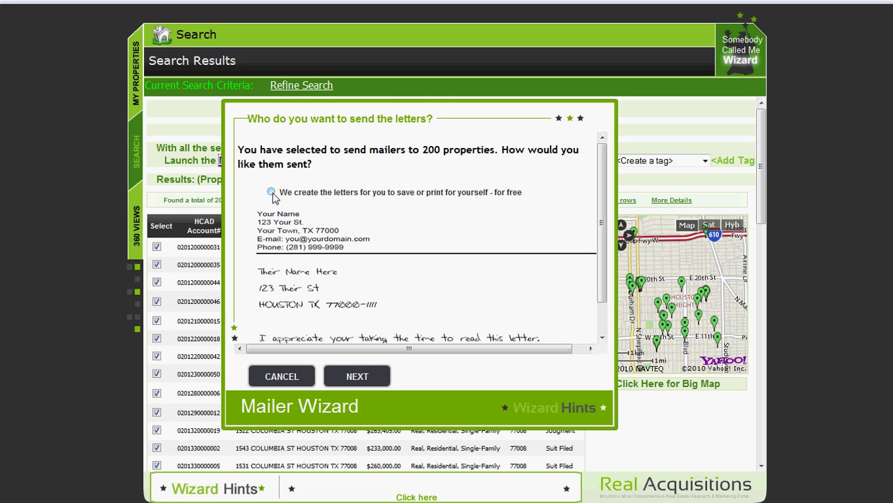
left_click(272, 193)
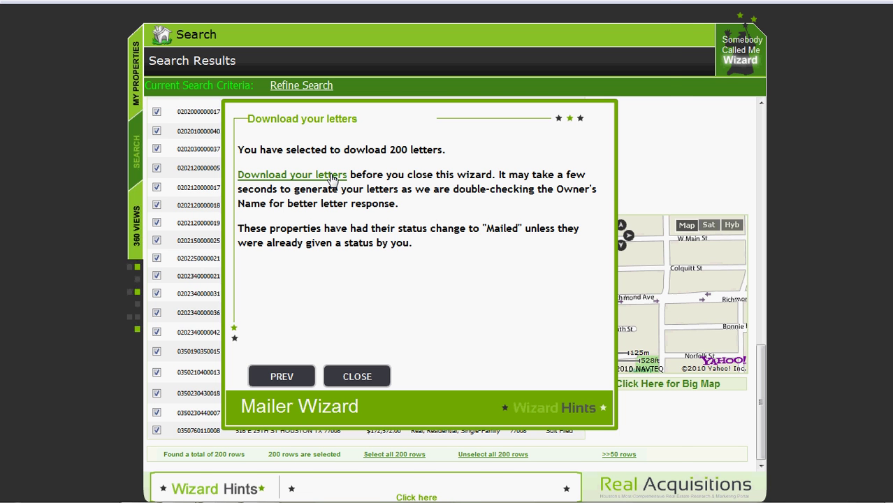
left_click(334, 181)
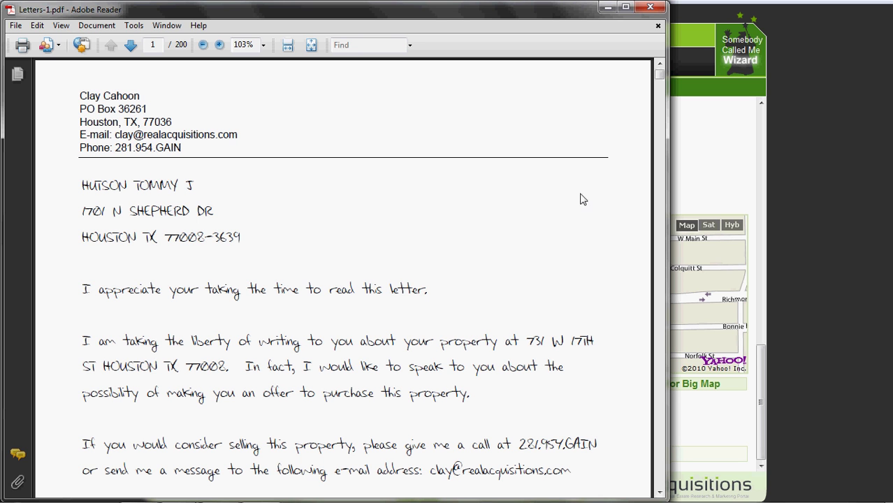
- Leave the 200-page Letters-1.pdf and bring the 200-property search results back to the front
left_click(682, 148)
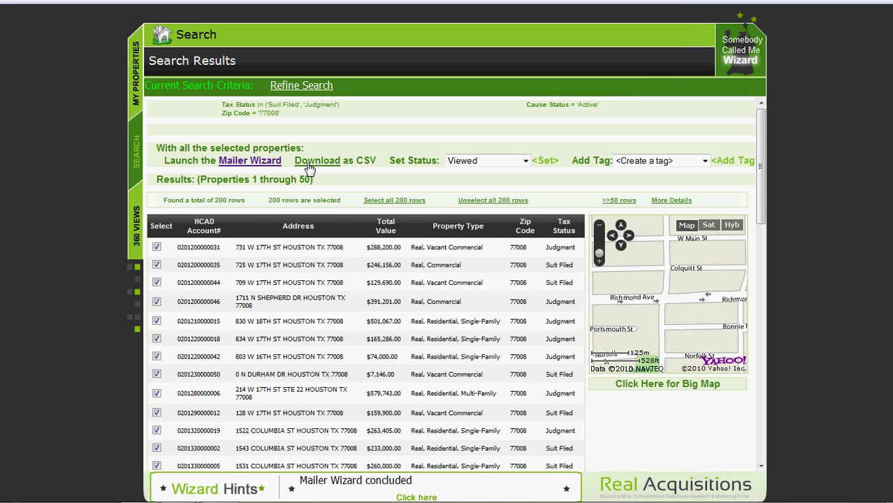
- Download the 200 selected properties as RealAcquisition_Download.csv, set to open with Microsoft Excel
left_click(309, 167)
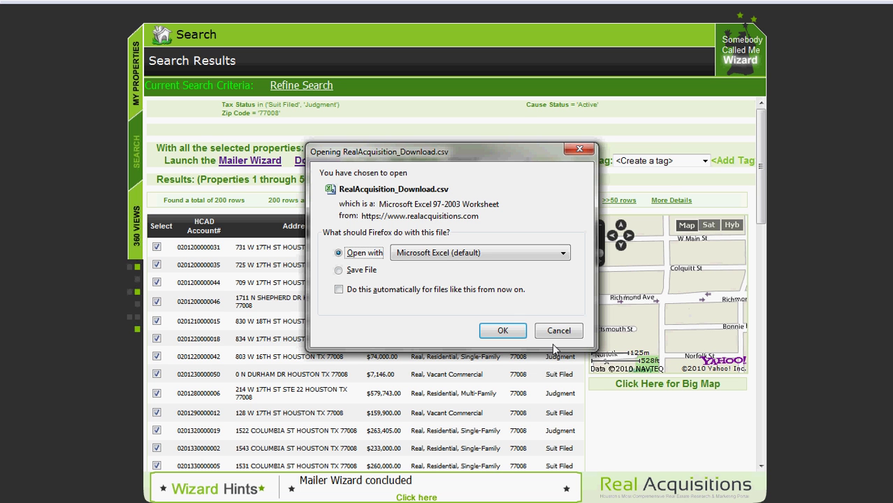
- Open RealAcquisition_Download.csv in Excel to review columns like HCAD Account, Owner1 and Land Value
left_click(502, 331)
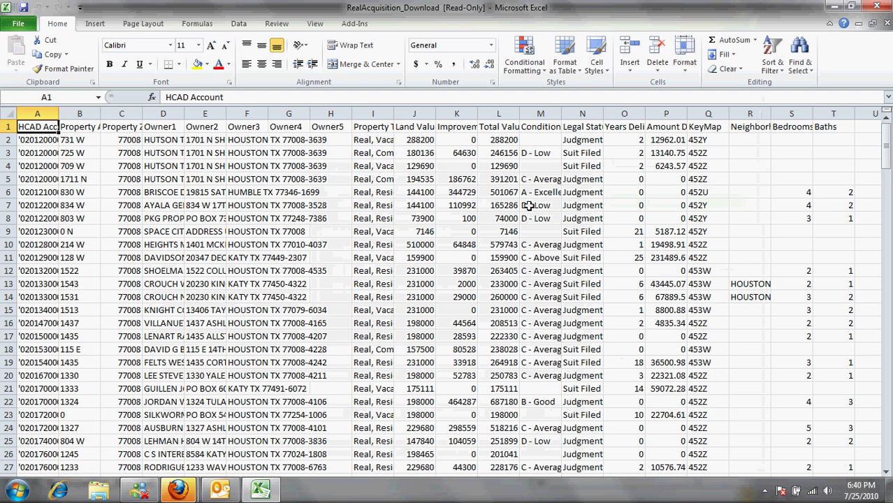